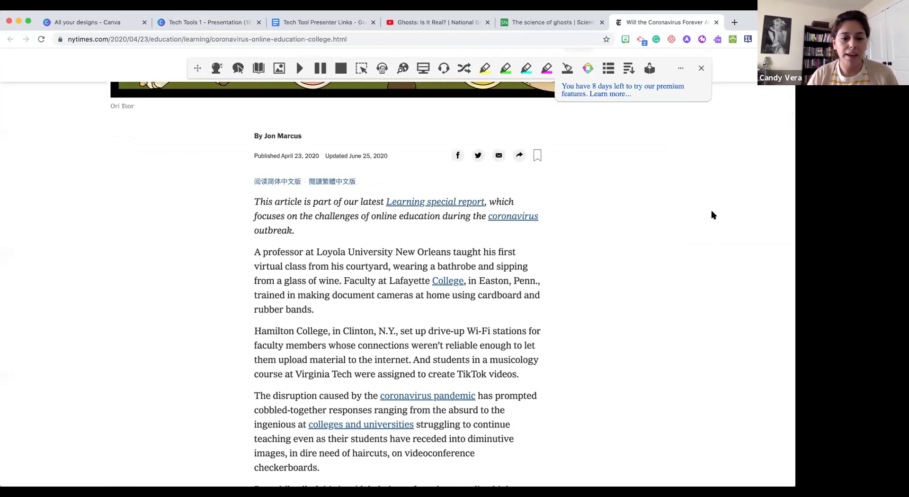
Step: Look up "ingenious" in the text and picture dictionaries, placing their pop-ups in the margins on either side of the article
scroll(360, 316, down, 3)
scroll(360, 316, down, 2)
drag(254, 308, 295, 307)
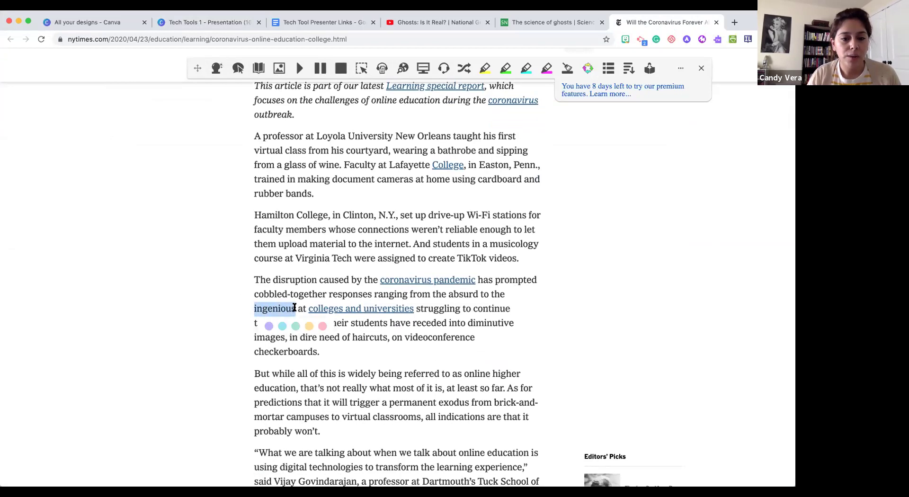
click(251, 74)
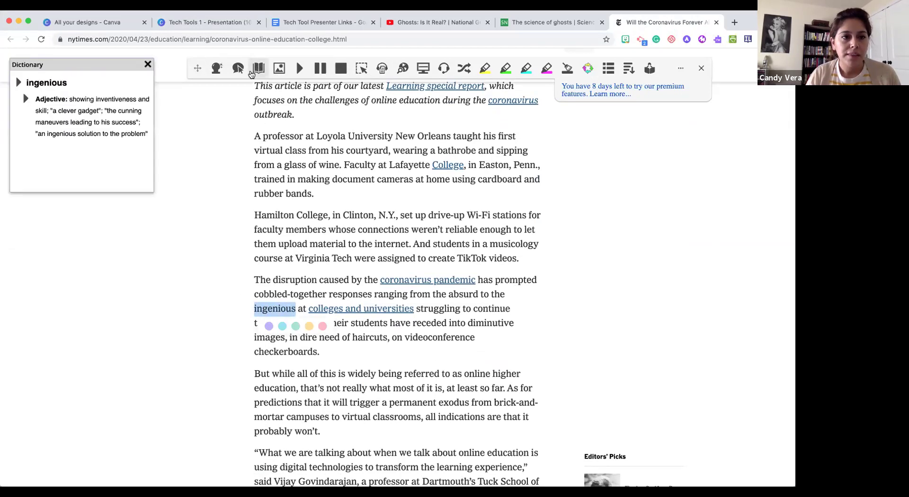
drag(98, 73, 138, 142)
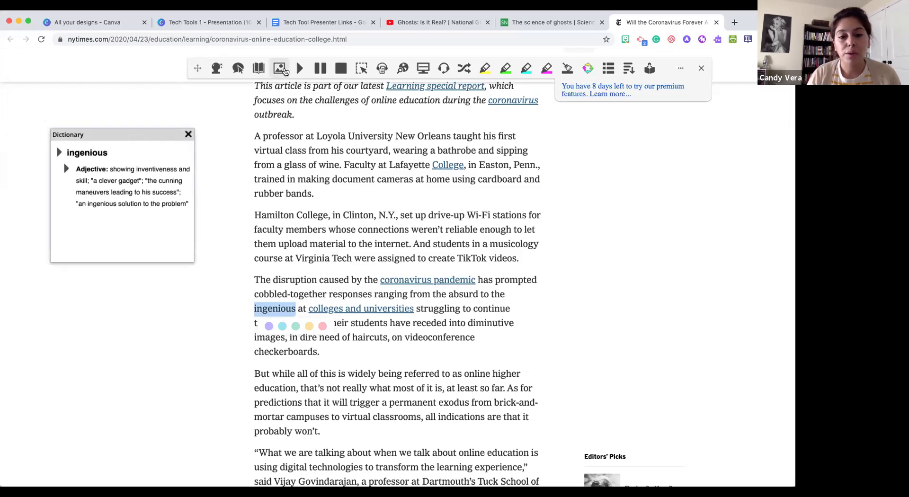
click(284, 71)
drag(70, 74, 679, 163)
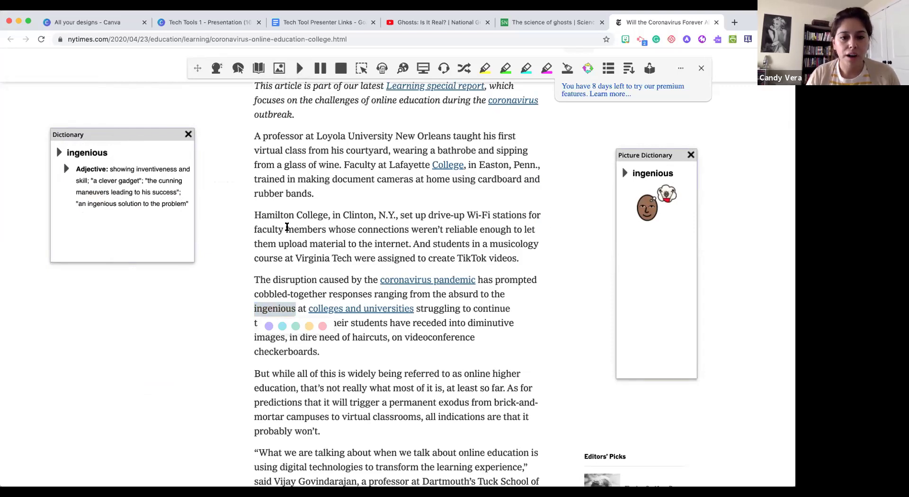
Step: Have the paragraph beginning "Hamilton College, in Clinton, N.Y." read aloud and stop the playback
click(256, 228)
drag(255, 215, 516, 258)
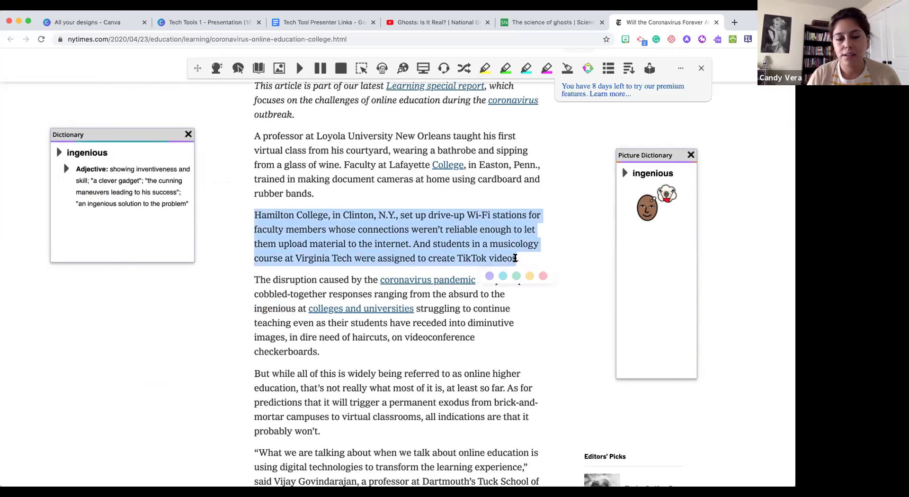
click(301, 69)
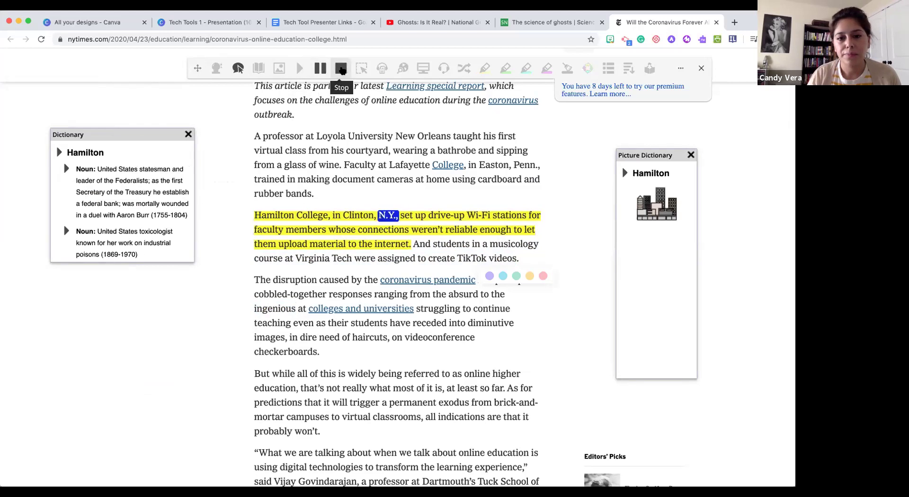
click(341, 69)
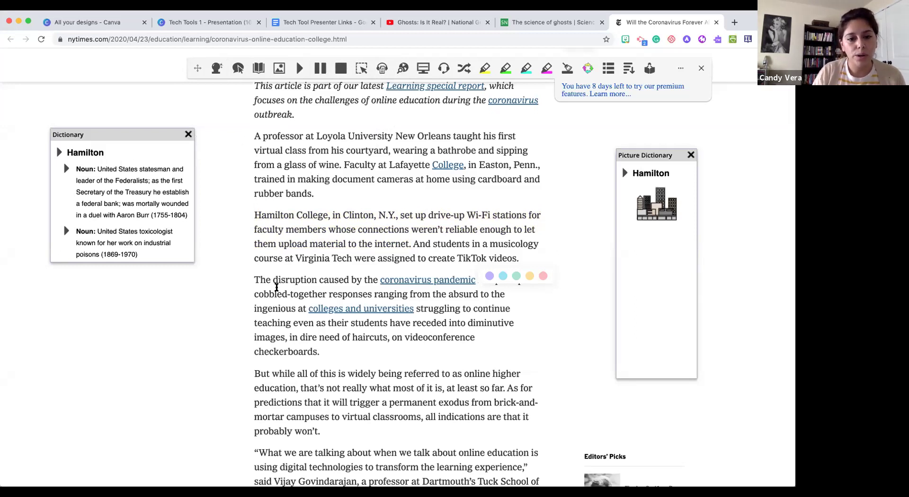
Step: Look up "ingenious" again in the open dictionaries and close both dictionary pop-ups
double_click(290, 308)
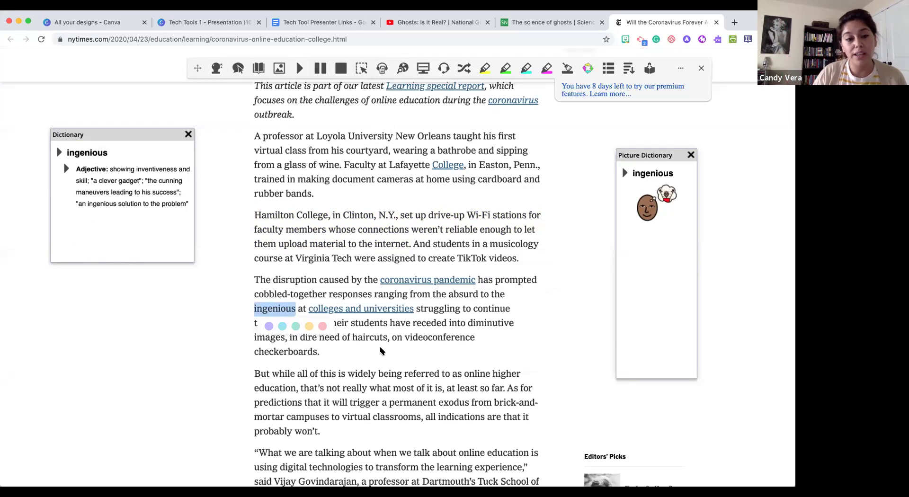
click(188, 135)
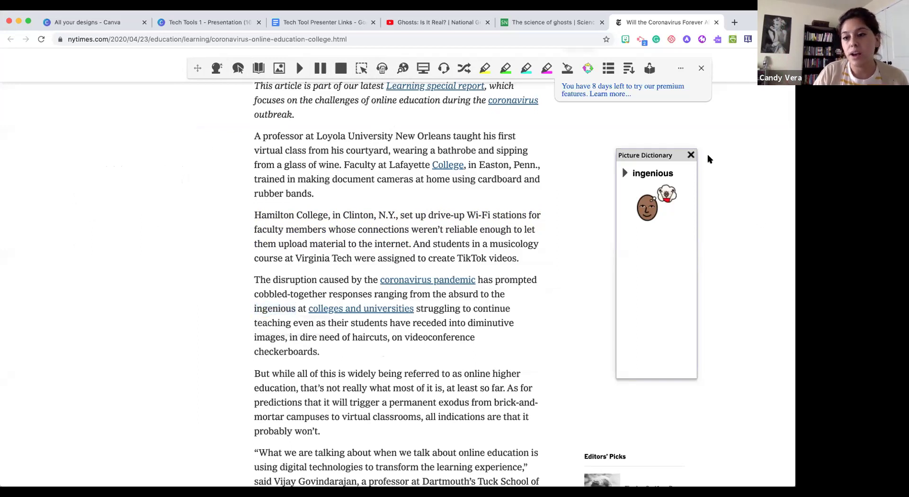
click(691, 156)
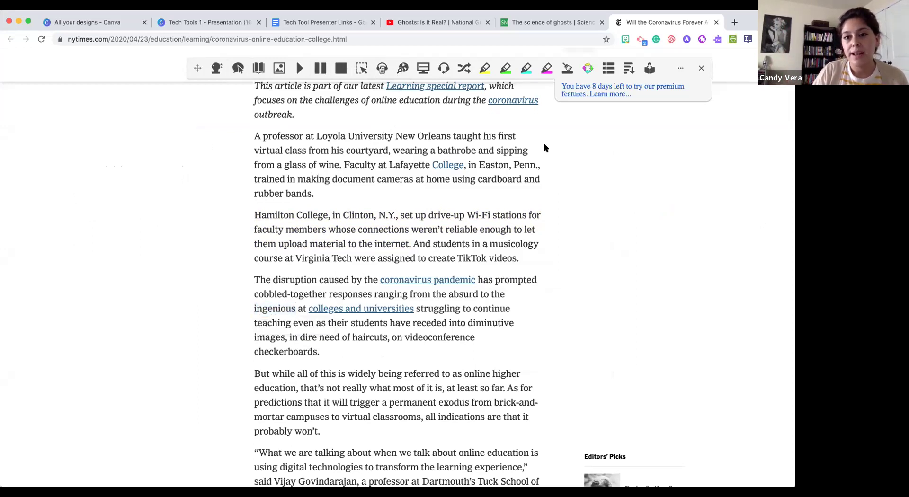
Step: Highlight the text "s from his court" in yellow in the paragraph about the Loyola University professor
drag(302, 150, 368, 150)
click(484, 70)
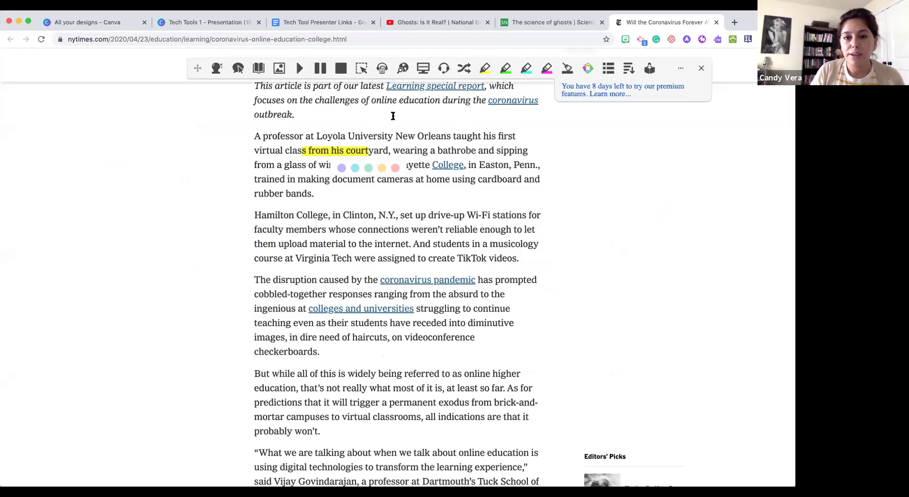
Step: View the article through the screen mask and turn the mask off
click(425, 69)
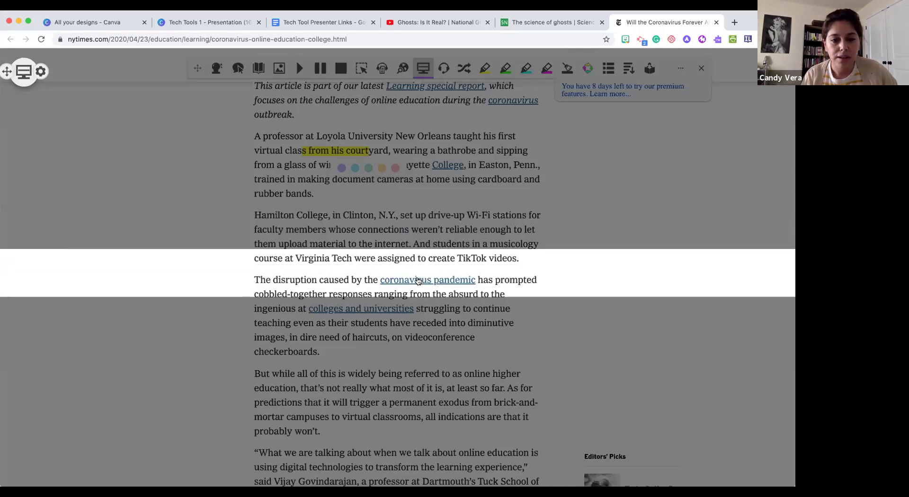
scroll(410, 215, up, 10)
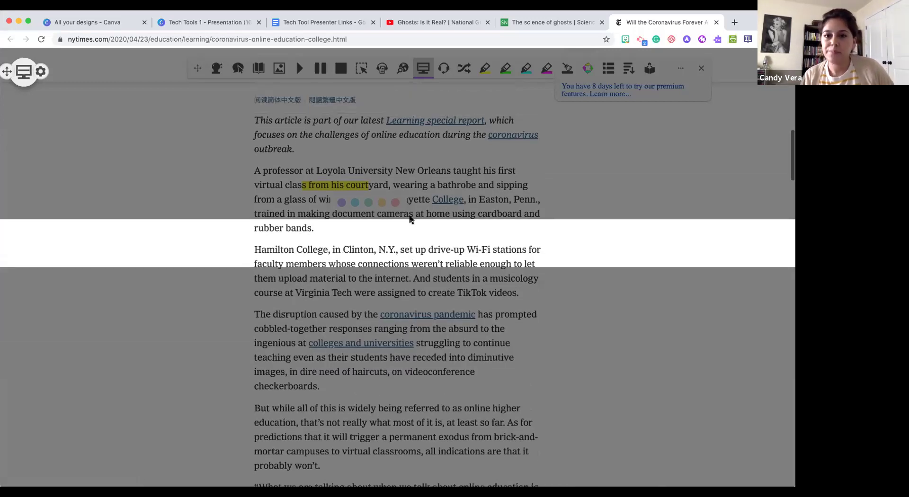
scroll(411, 190, up, 1)
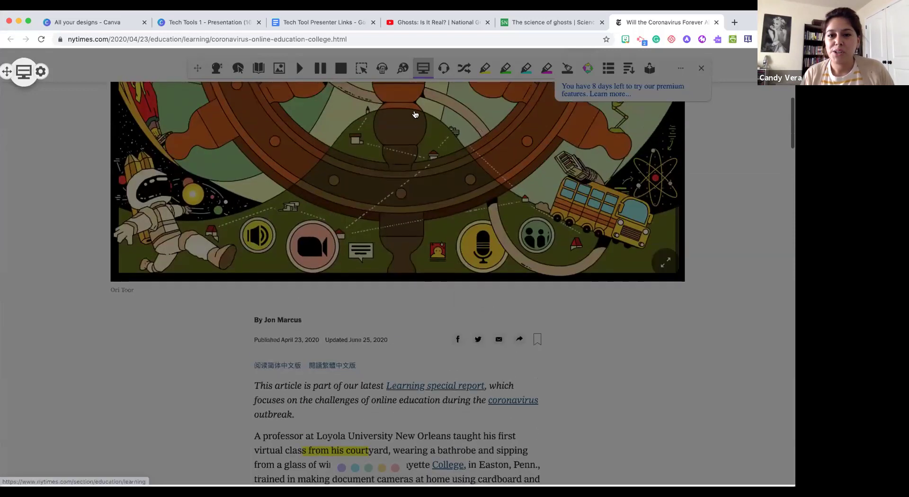
click(423, 69)
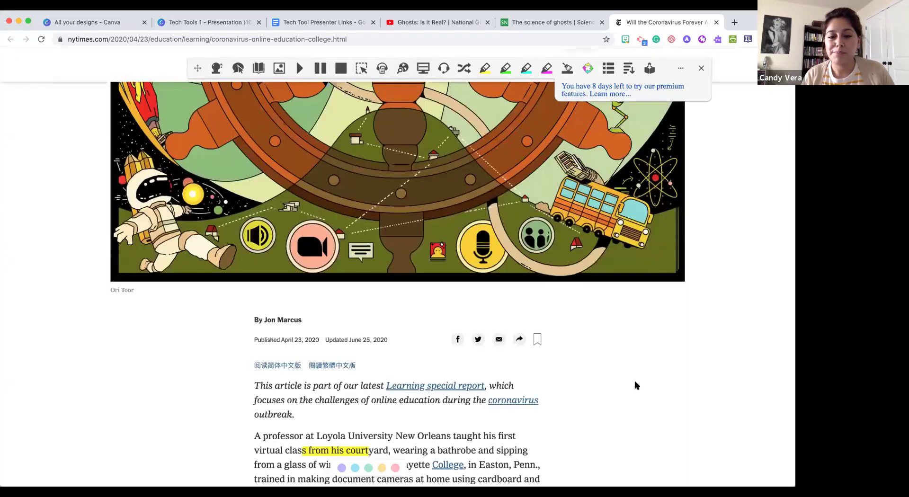
Step: Open a simplified version of the coronavirus college article with the Simplify tool
scroll(636, 386, down, 1)
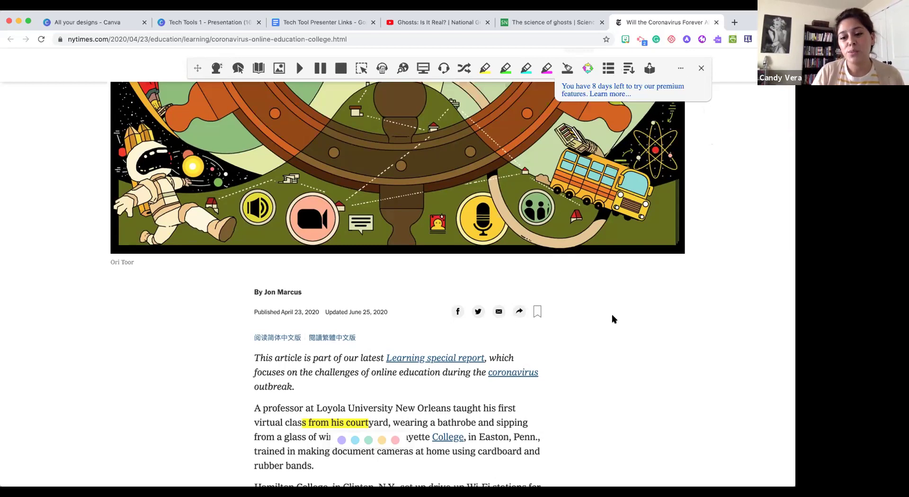
scroll(613, 318, down, 3)
scroll(613, 318, down, 6)
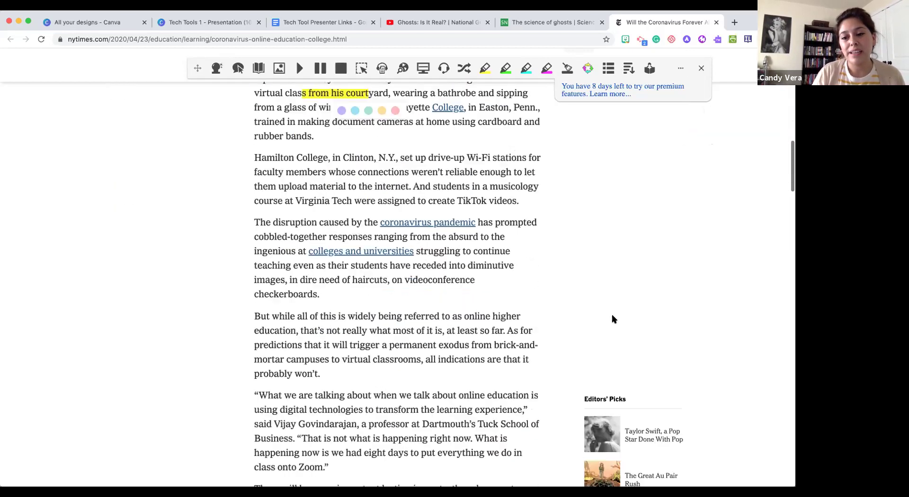
scroll(633, 245, down, 2)
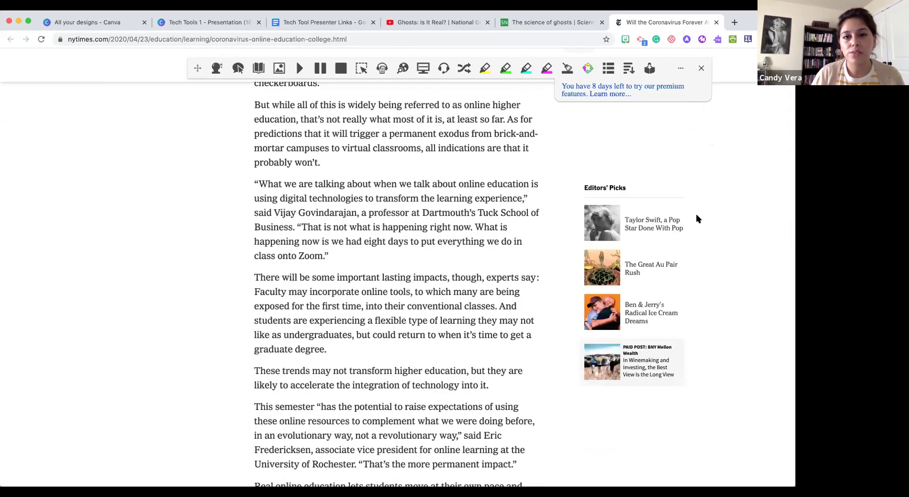
scroll(698, 218, down, 1)
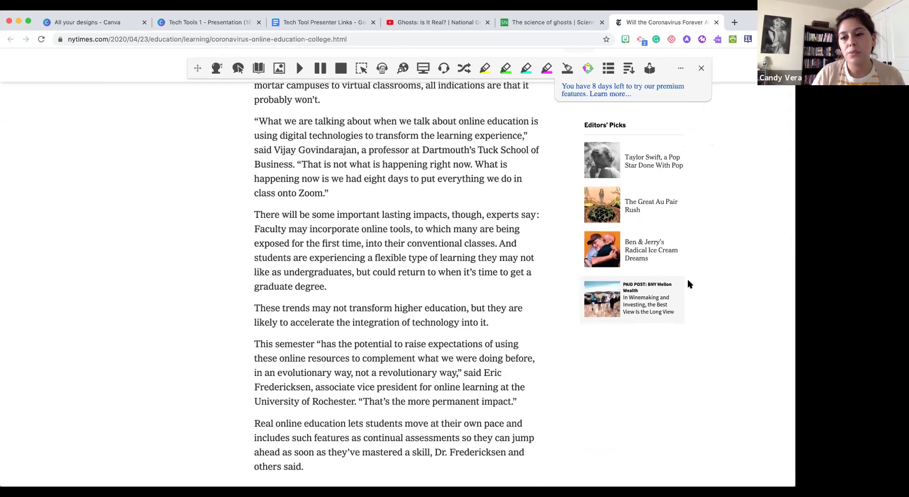
scroll(687, 284, down, 1)
scroll(689, 284, down, 5)
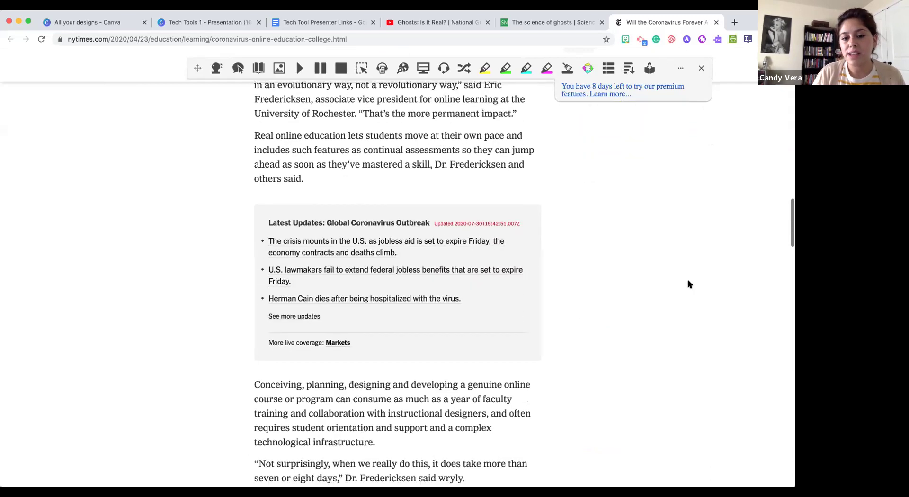
scroll(689, 284, up, 1)
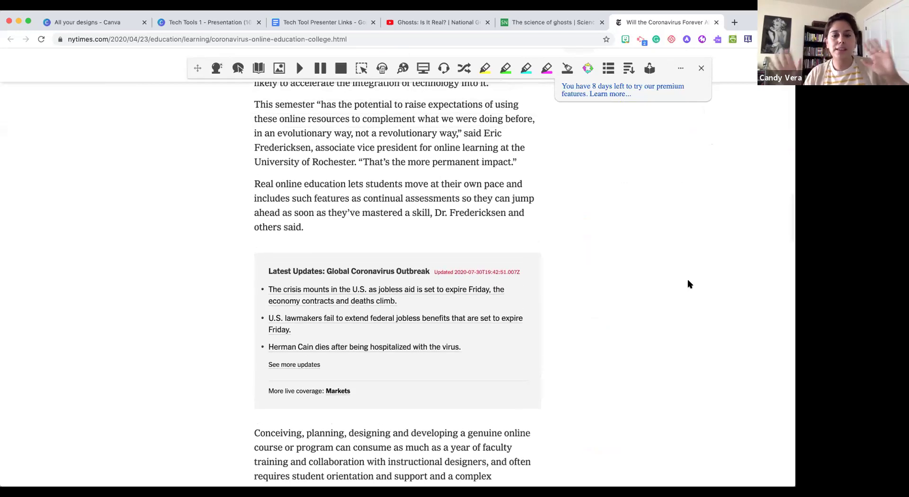
click(628, 69)
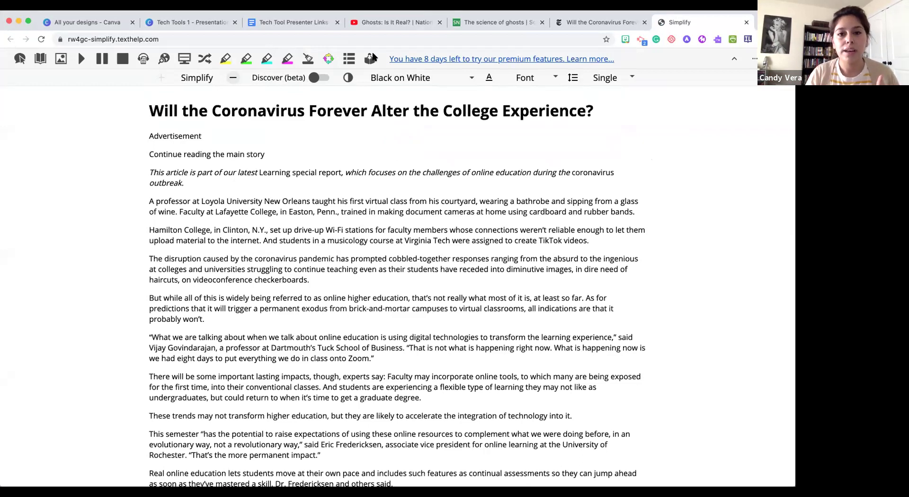
Step: Open the simplified article in the Read Aloud practice page with its voice recorder
click(370, 64)
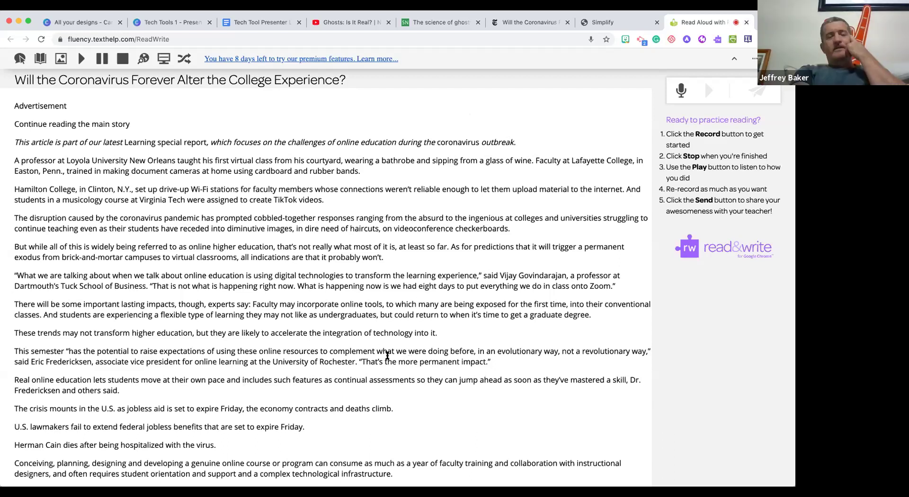
scroll(318, 355, down, 1)
scroll(318, 355, up, 1)
scroll(319, 355, up, 1)
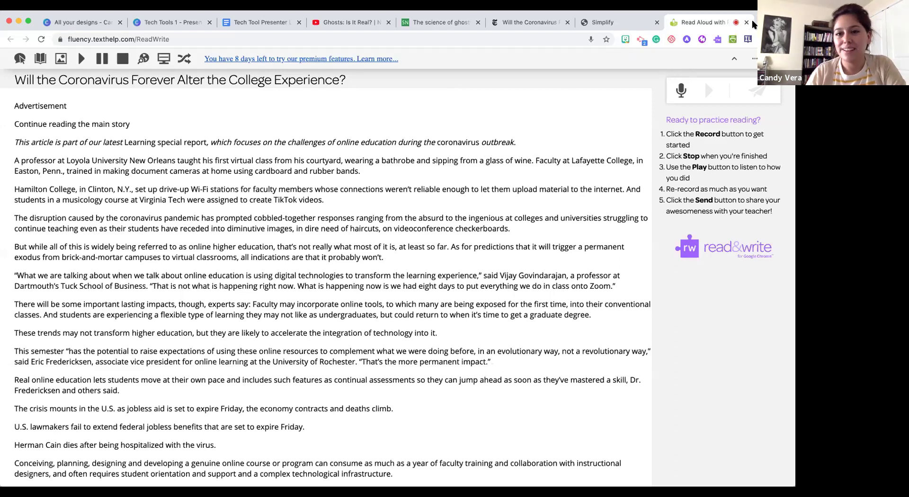
Step: Switch to the Tech Tools 1 design in Canva and present the Read&Write slide full screen with the Standard type
click(167, 25)
click(743, 63)
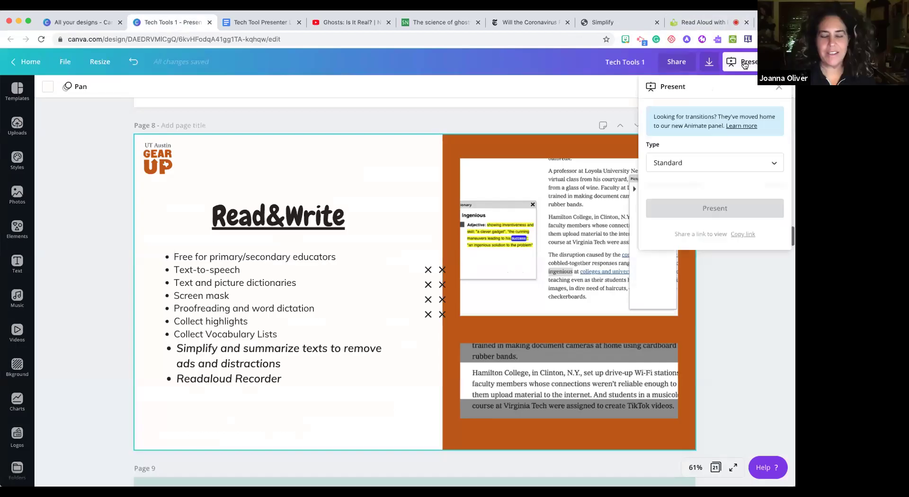
click(710, 189)
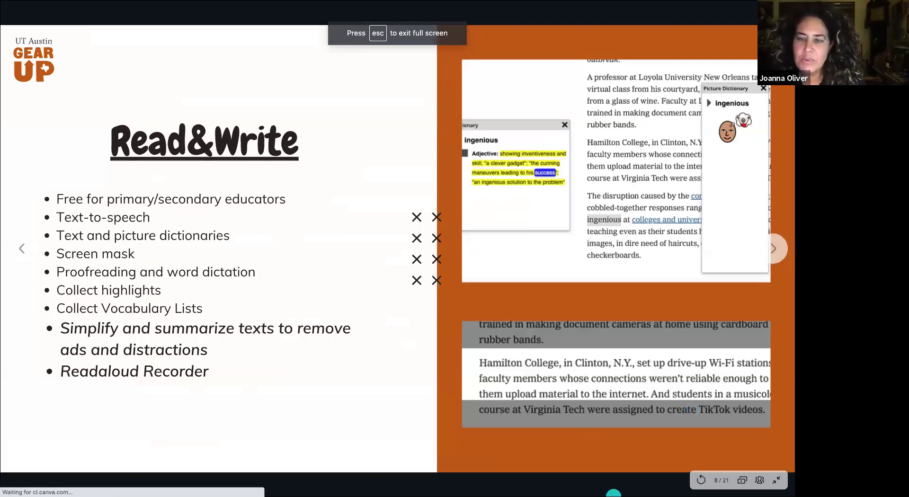
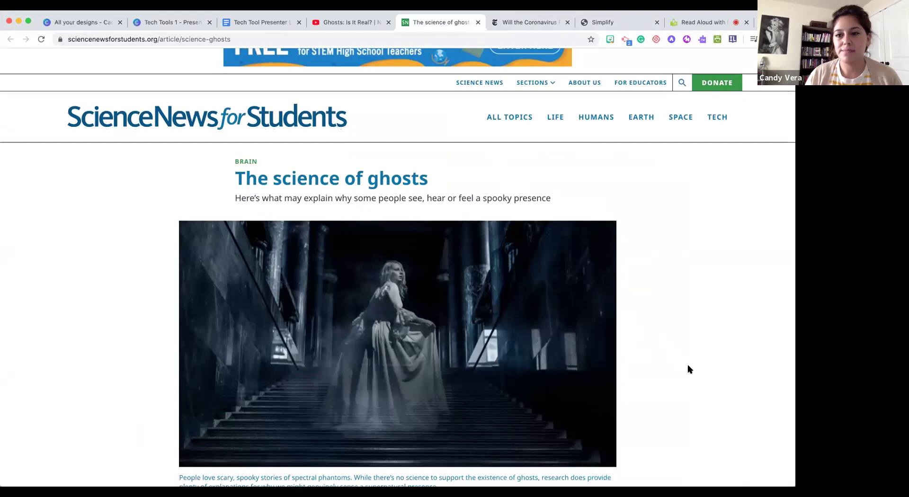
Step: Turn on IL annotations for The science of ghosts article and delete its existing "Do you believe in ghosts?" discussion
scroll(715, 359, down, 5)
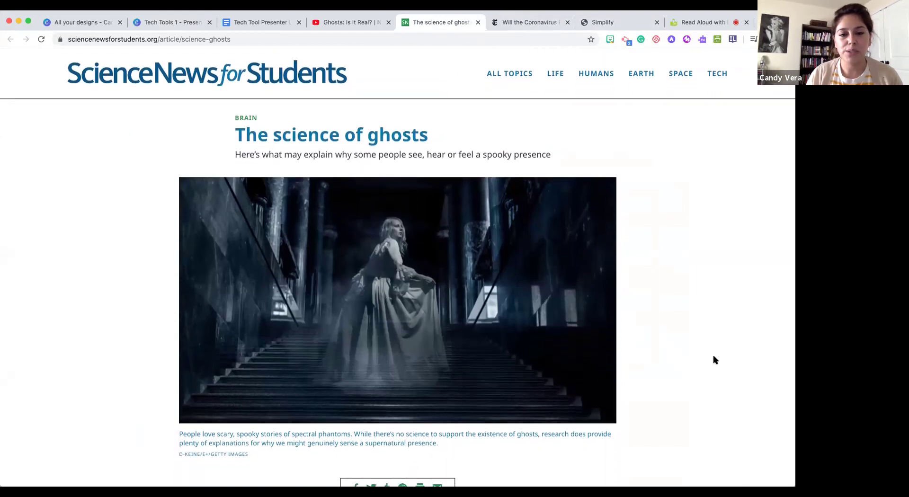
scroll(715, 360, down, 12)
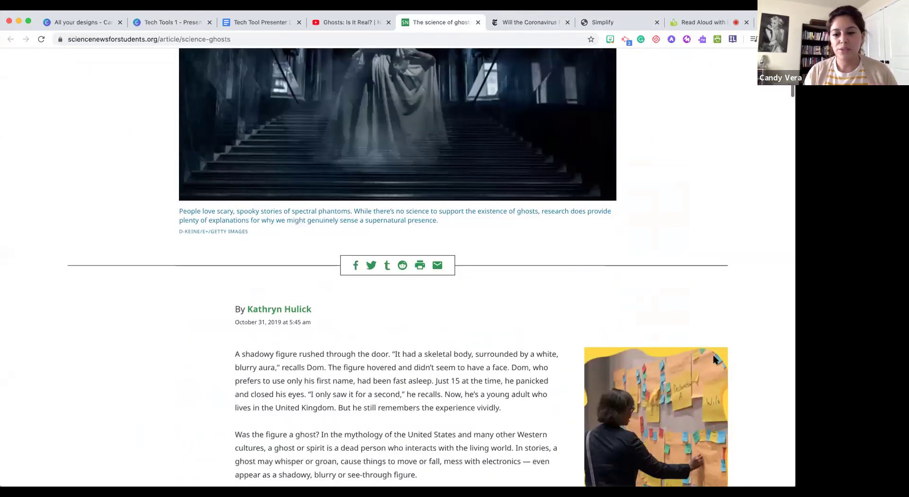
scroll(715, 360, down, 11)
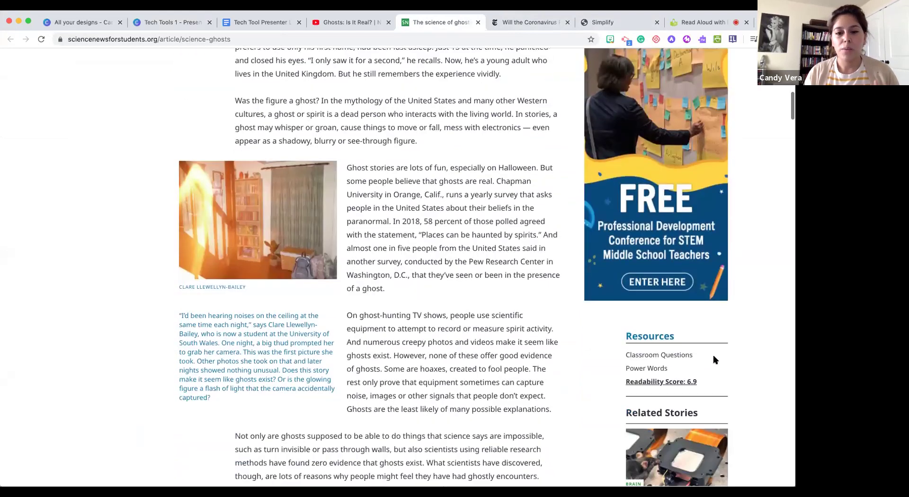
scroll(715, 360, up, 11)
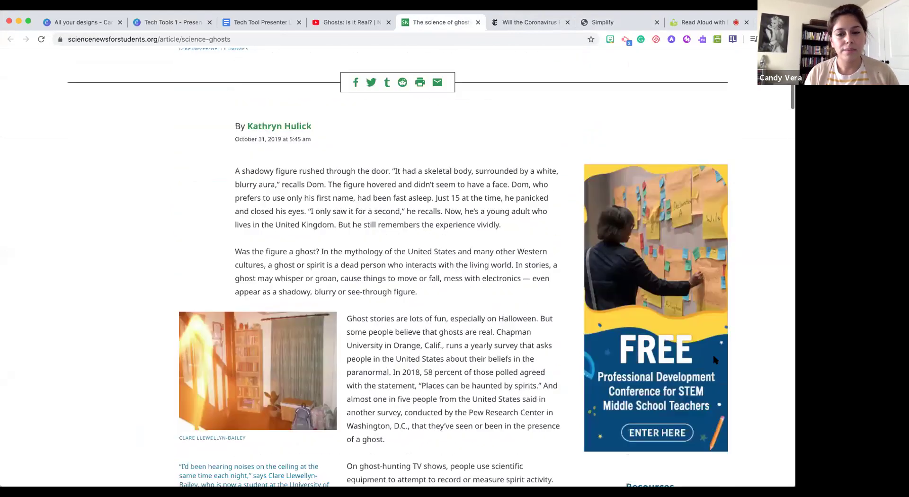
scroll(715, 360, up, 14)
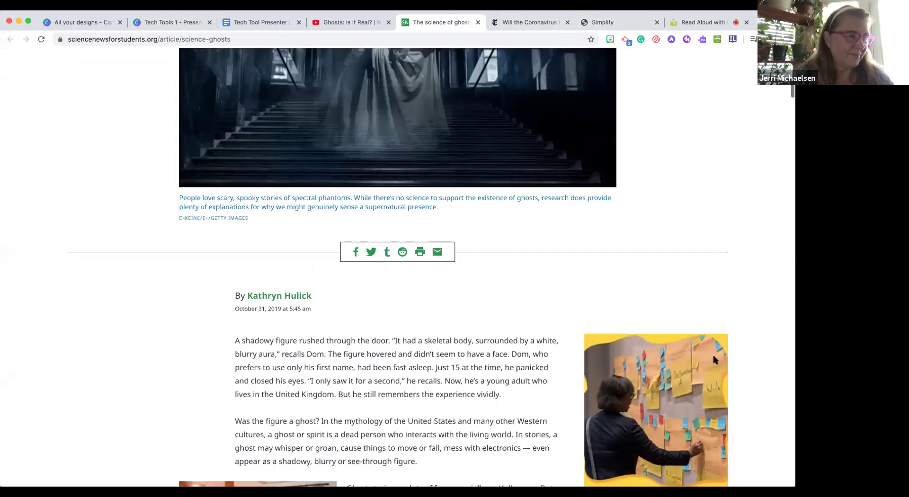
scroll(715, 360, down, 1)
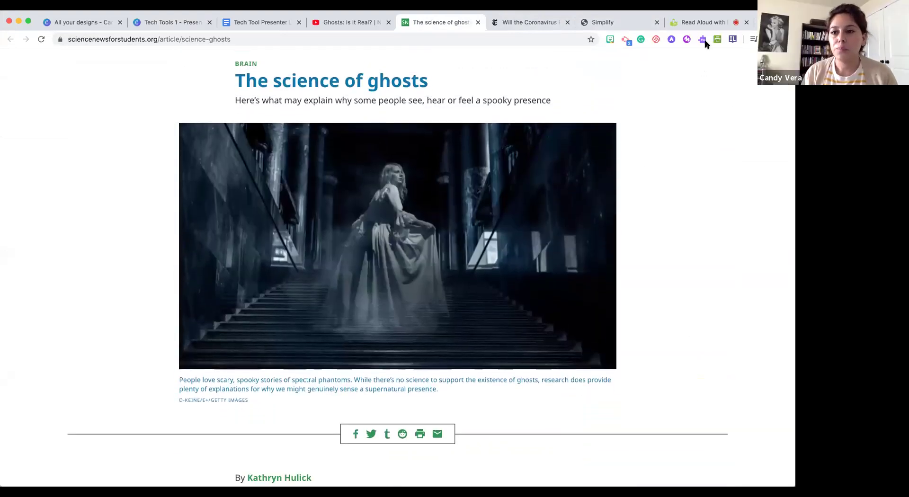
click(732, 40)
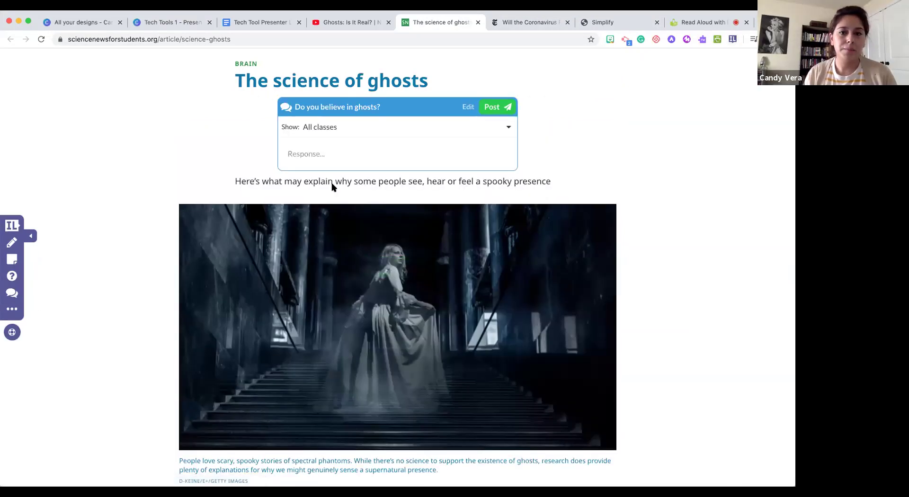
click(469, 108)
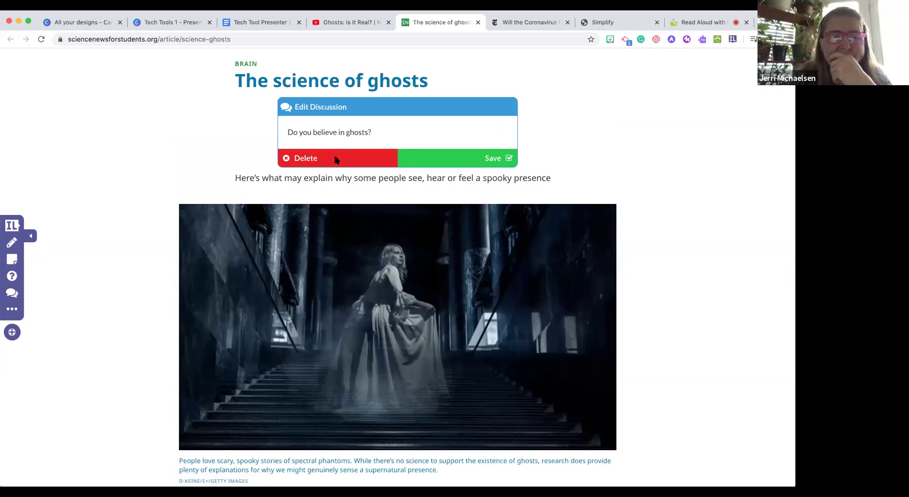
click(336, 159)
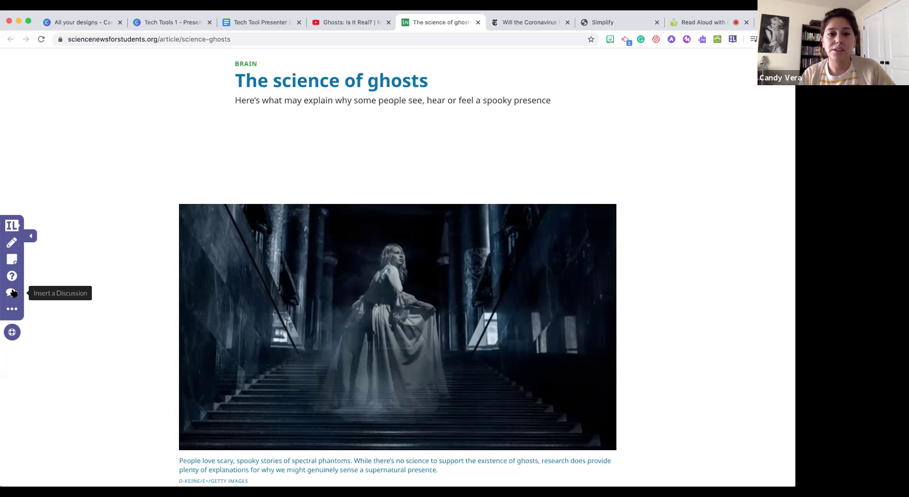
Step: Create a discussion below the article title with the topic "Do you believe in ghosts?"
scroll(310, 165, up, 3)
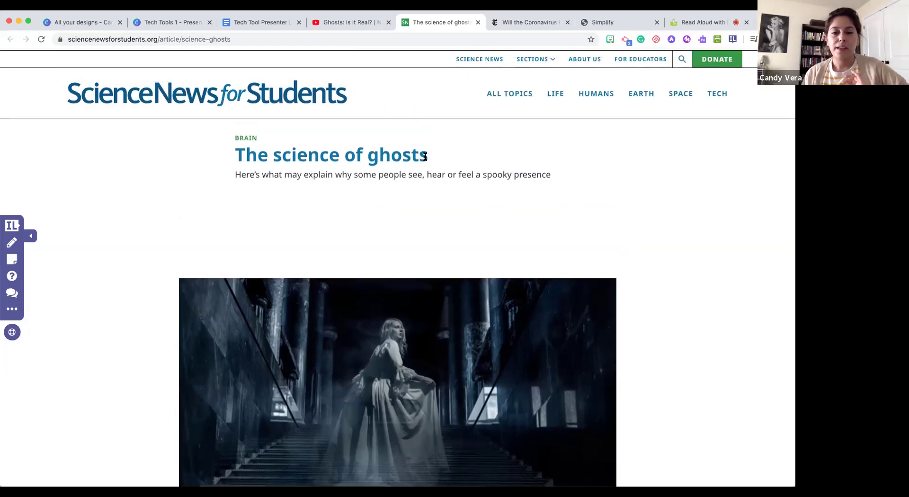
click(12, 293)
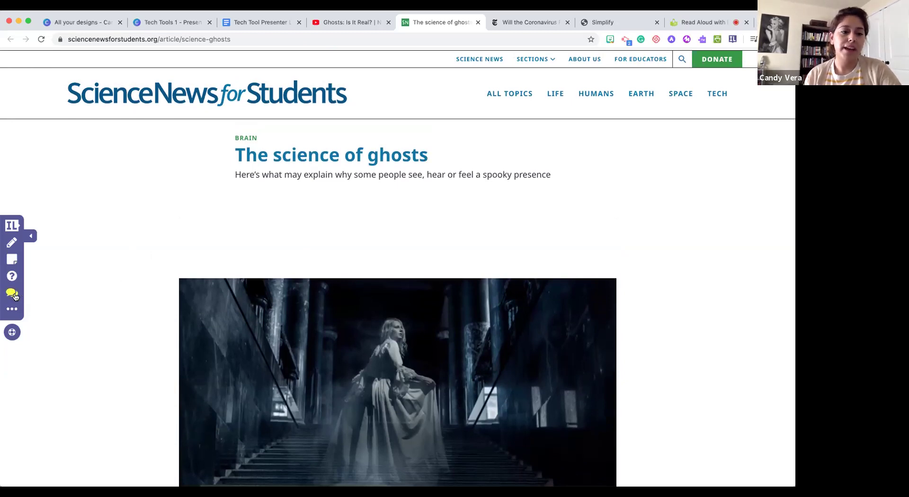
click(437, 162)
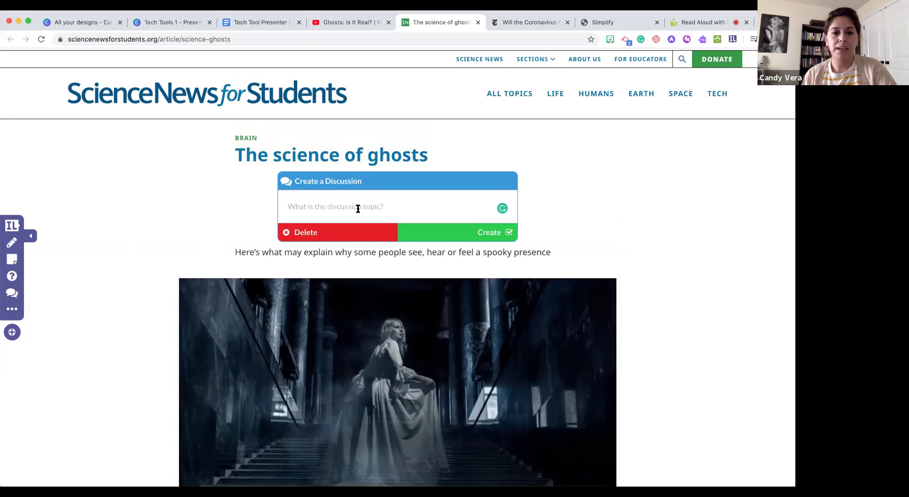
text(Do )
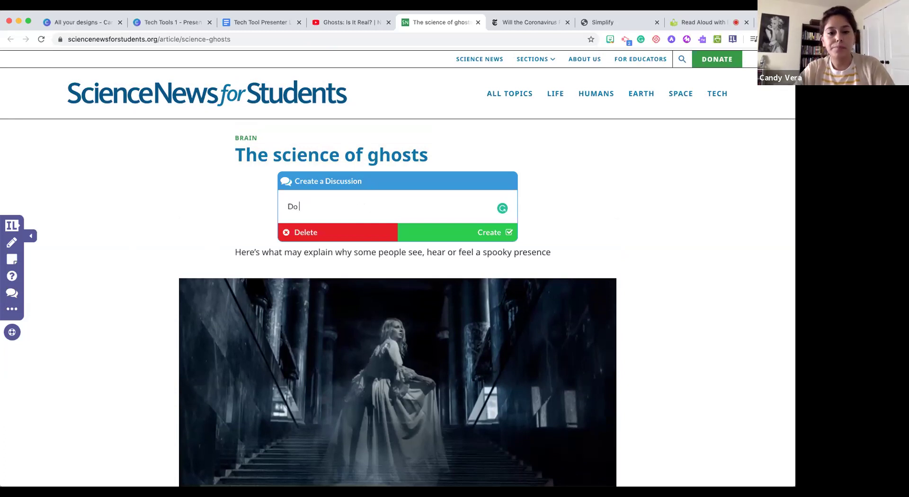
text(you believe in )
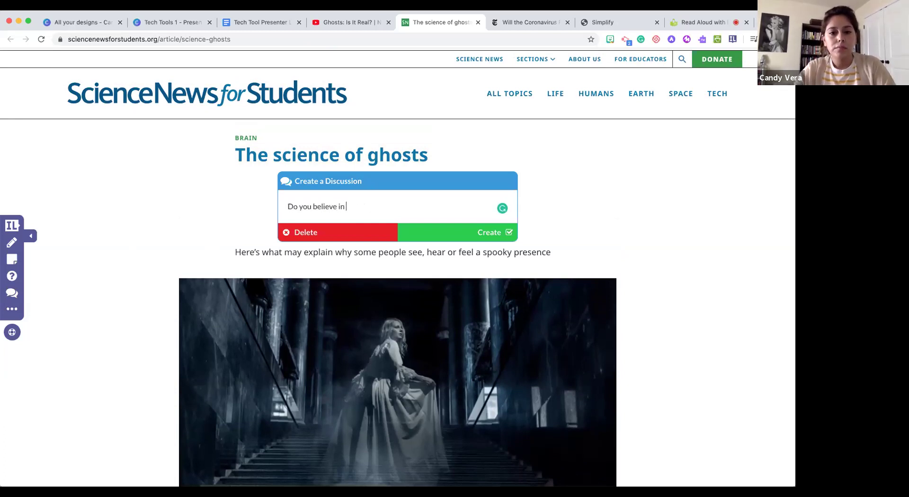
text(ghosts?)
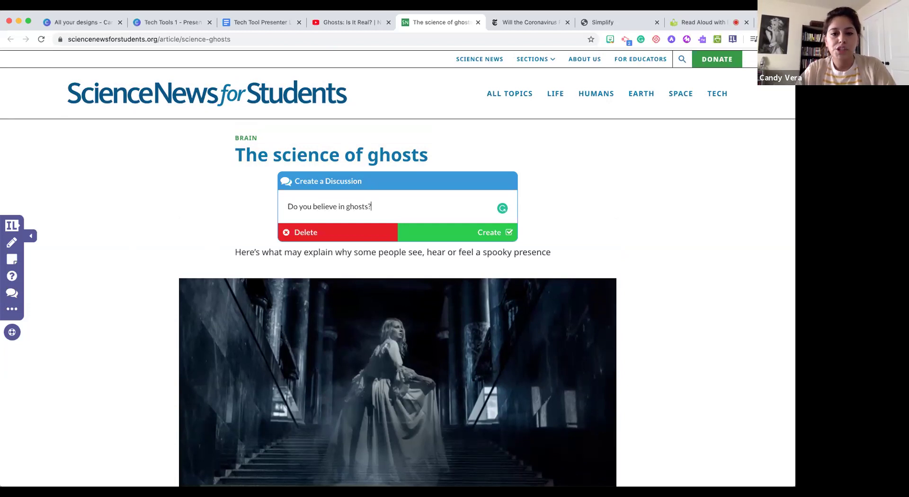
click(495, 238)
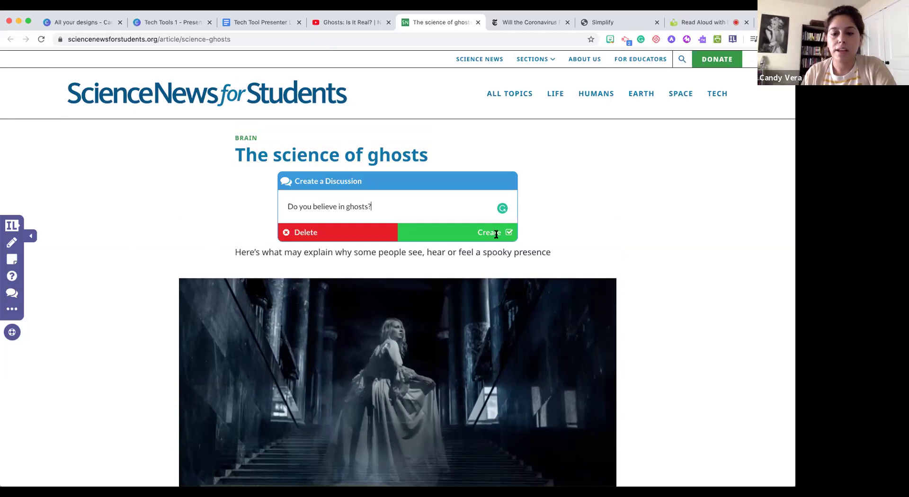
Step: View the class choices for showing the discussion and enter its response field
click(507, 203)
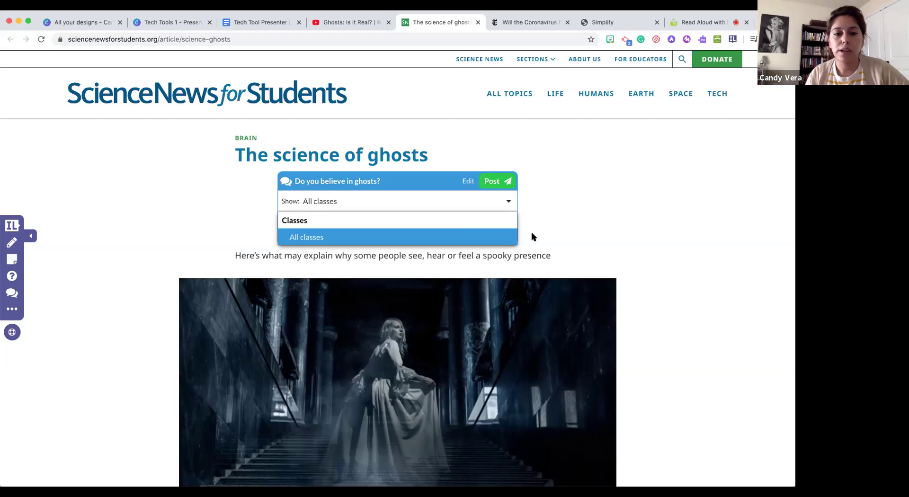
click(506, 203)
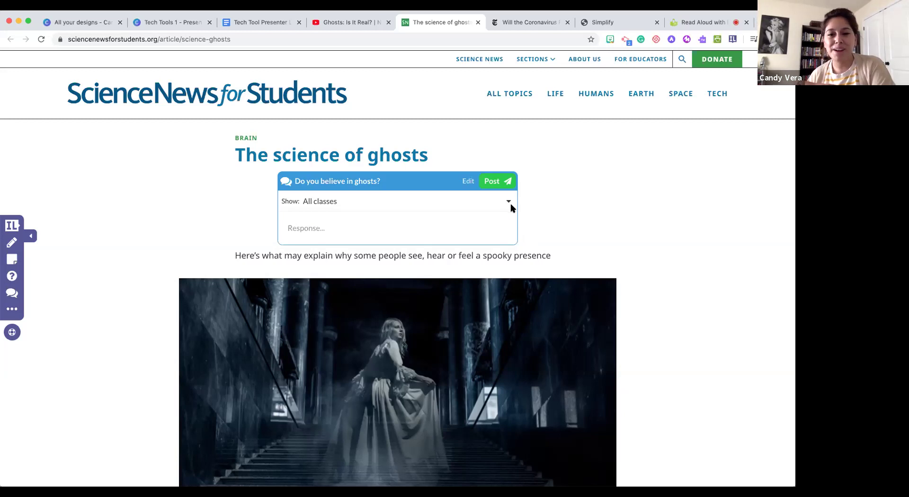
click(433, 227)
Step: Delete the existing sticky note with the "Ghosts: Is It Real?" video below the article's second paragraph
scroll(433, 229, down, 1)
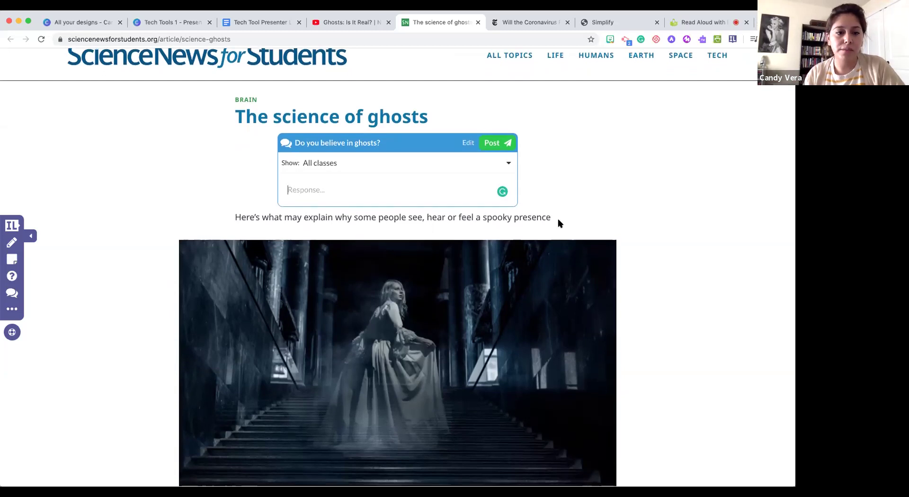
scroll(558, 222, down, 6)
scroll(558, 222, down, 3)
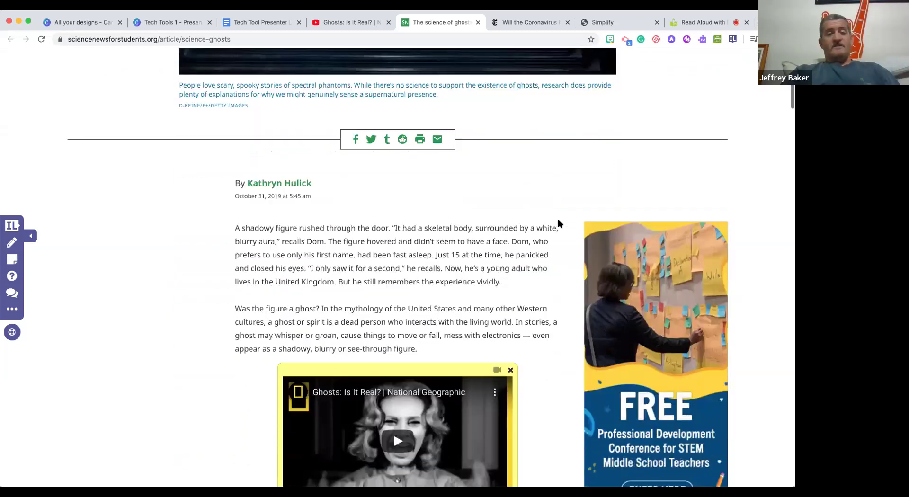
click(511, 353)
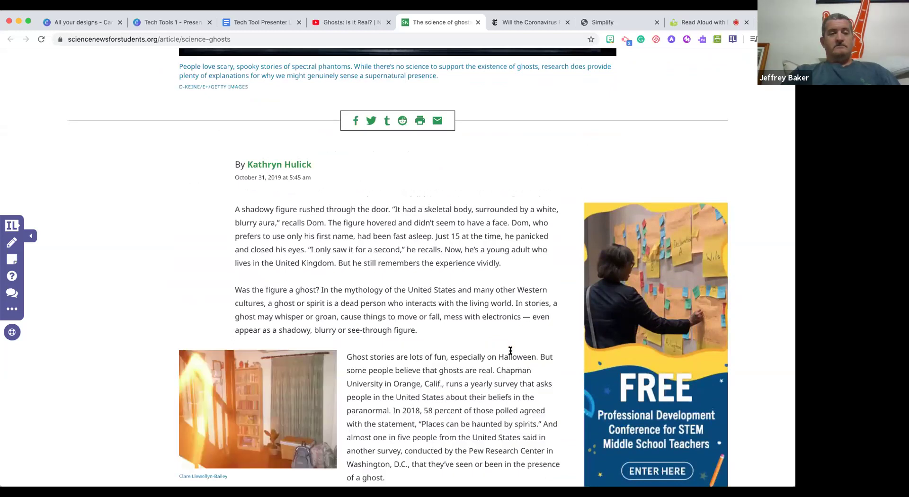
Step: Switch to YouTube and copy the web address of National Geographic's "Ghosts: Is It Real?" video
scroll(456, 354, up, 1)
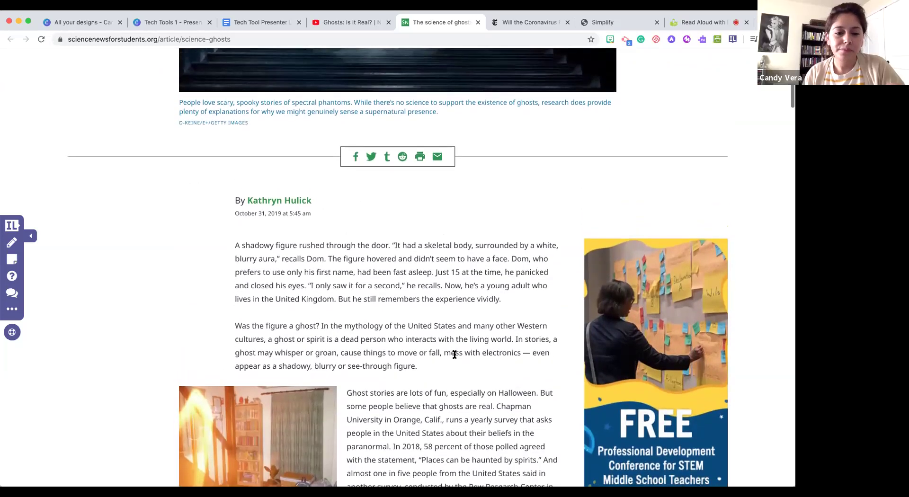
scroll(455, 354, down, 1)
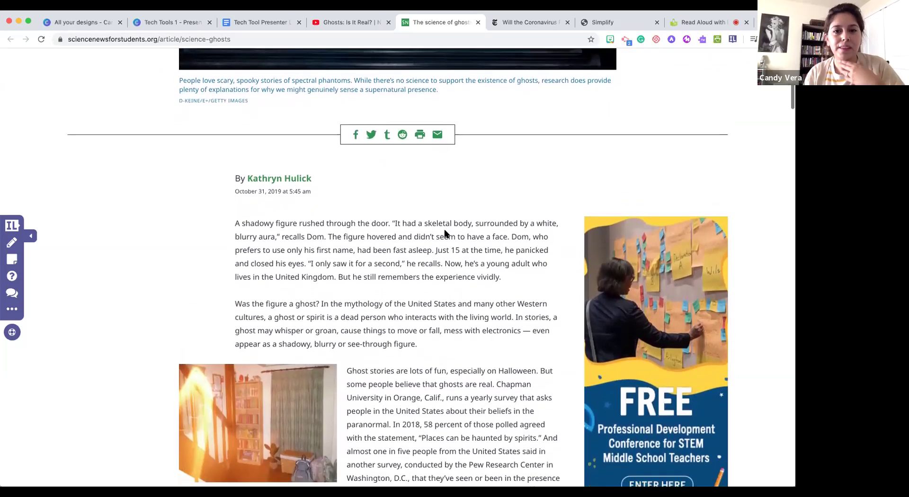
click(345, 23)
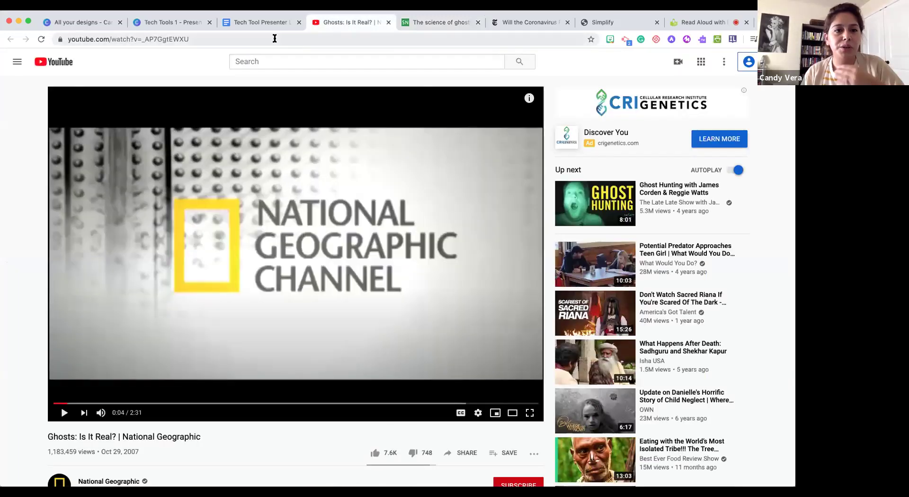
click(275, 39)
Step: Back in the ghosts article, insert a sticky note after the first paragraph and embed the copied YouTube video in it
click(443, 23)
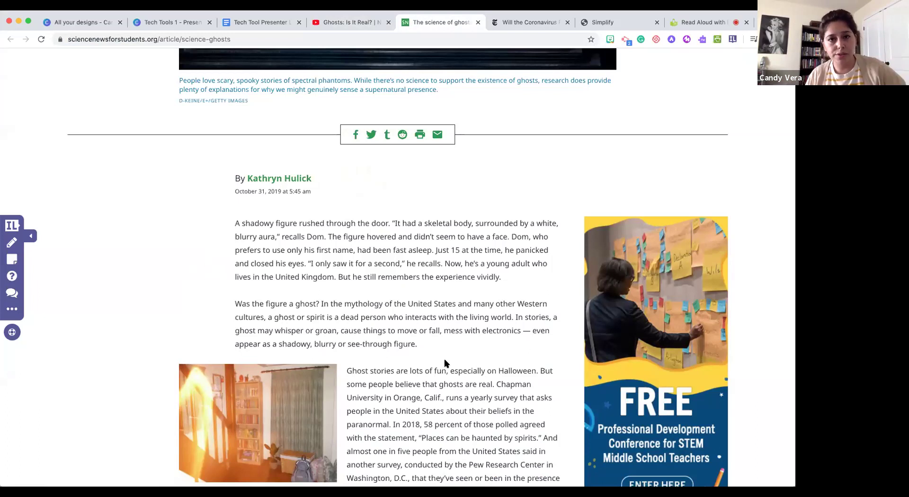
scroll(445, 363, down, 3)
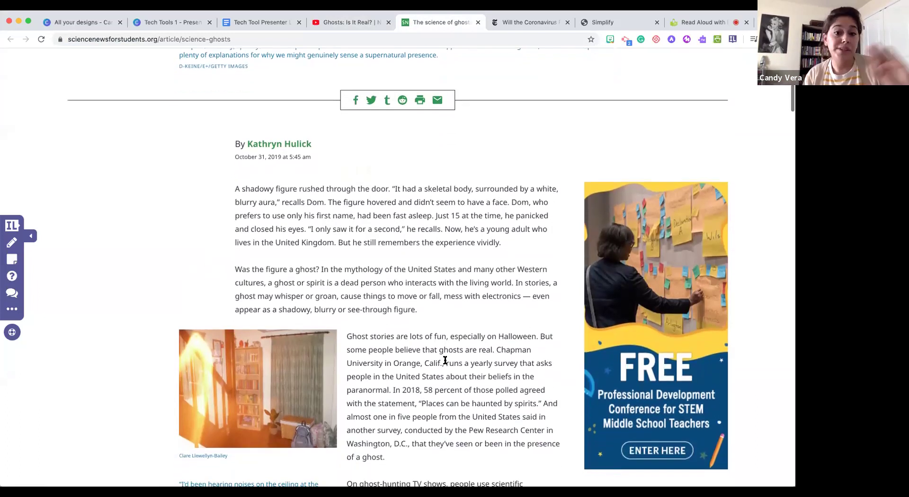
scroll(445, 360, down, 1)
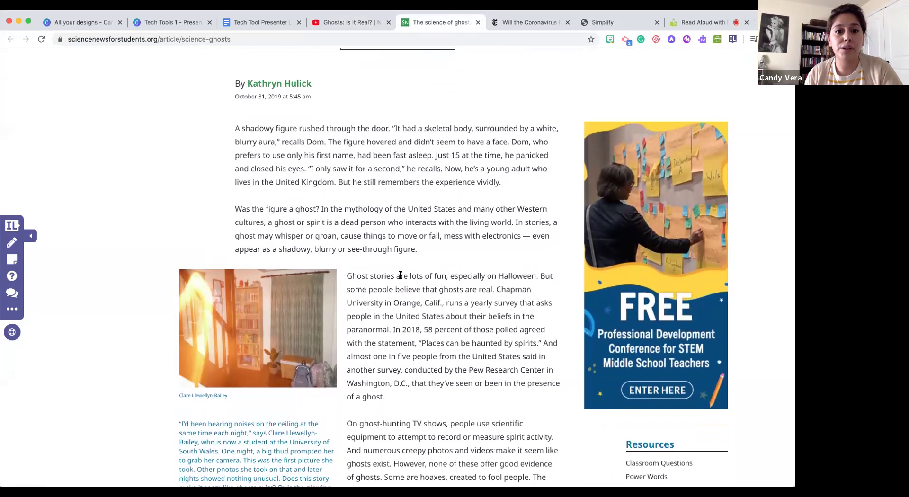
click(14, 259)
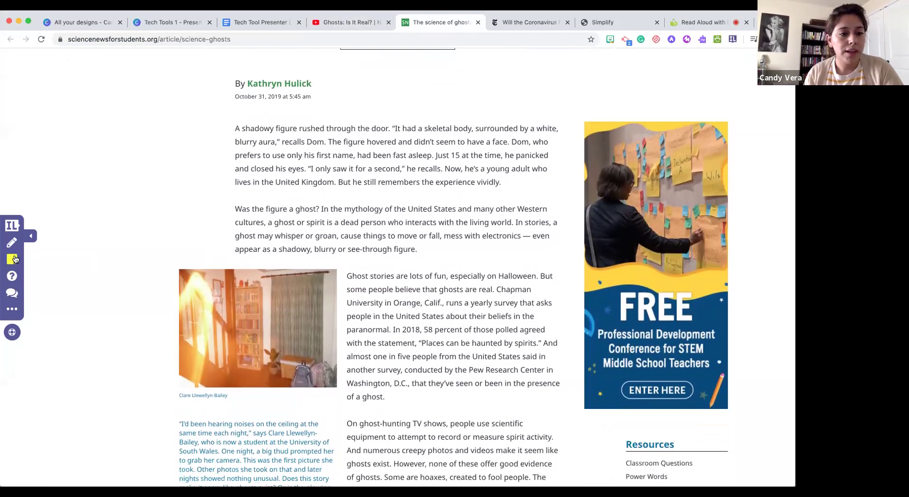
click(379, 169)
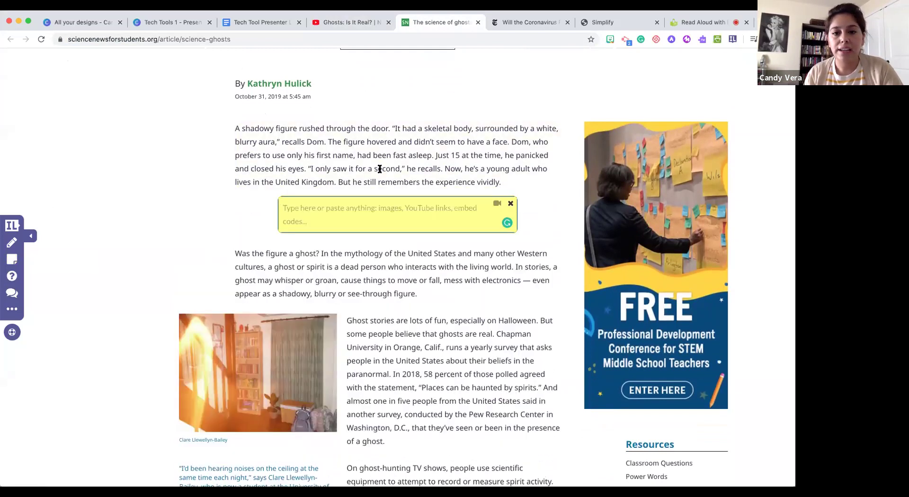
click(357, 211)
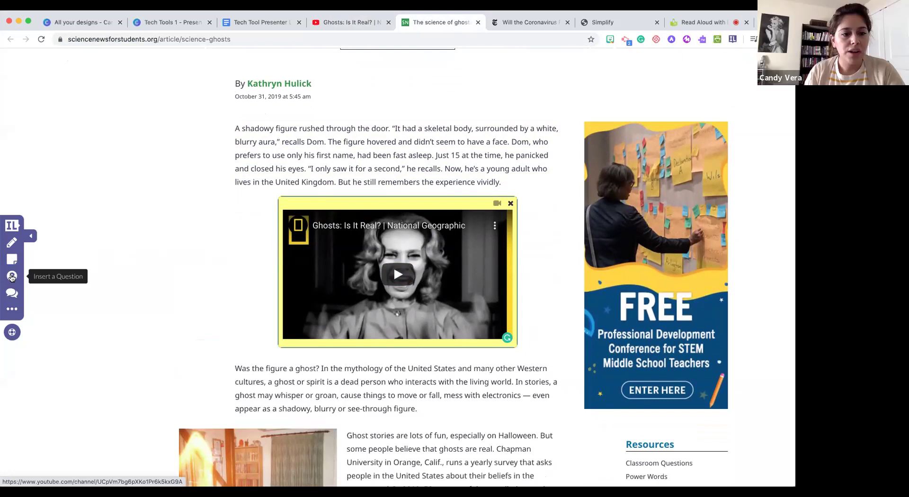
Step: Insert a new question below the paragraph near the article's end about paranormal beliefs persisting among science students and working scientists
click(12, 277)
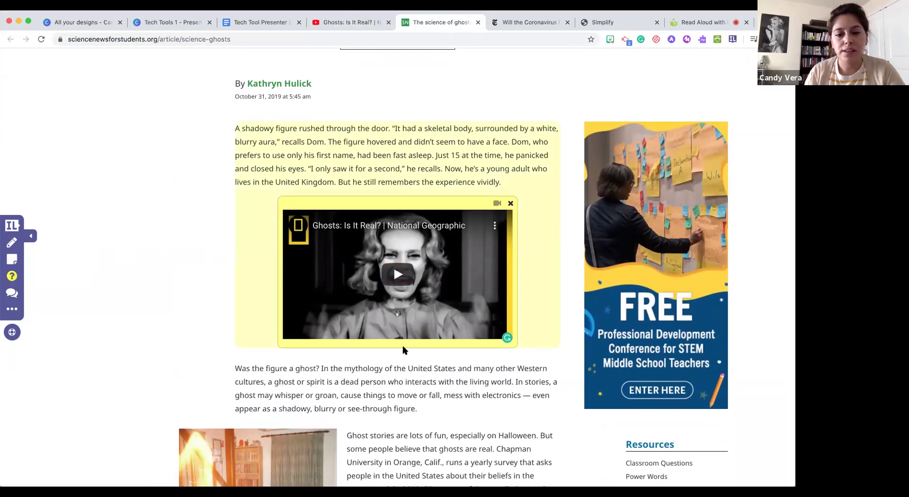
scroll(403, 298, down, 10)
scroll(402, 351, down, 15)
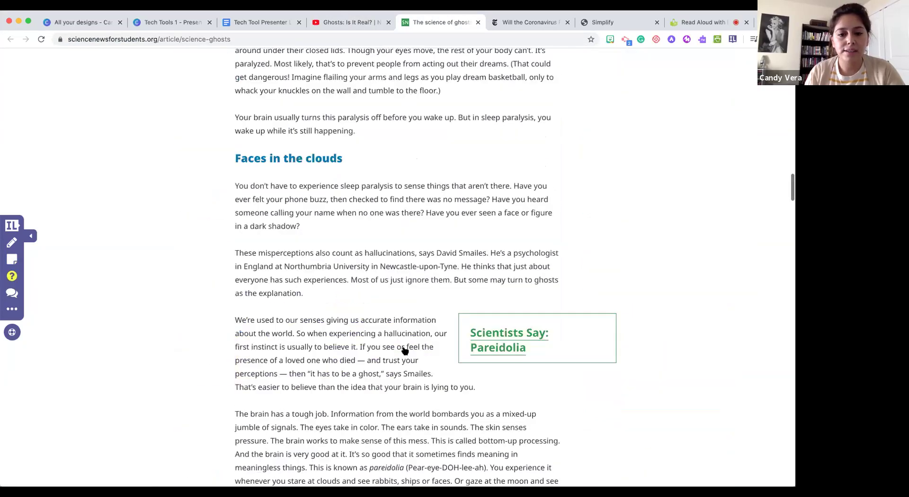
scroll(359, 385, down, 10)
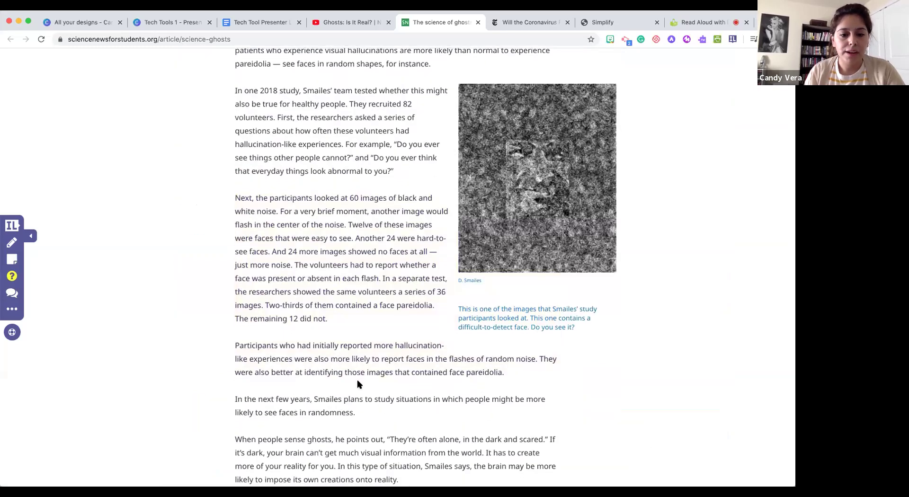
scroll(358, 386, up, 1)
scroll(359, 386, up, 2)
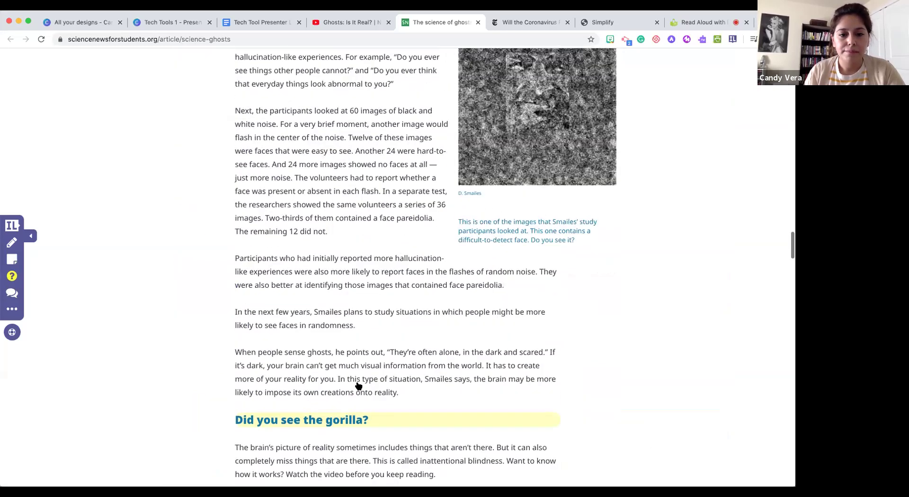
scroll(358, 385, down, 10)
scroll(359, 385, down, 15)
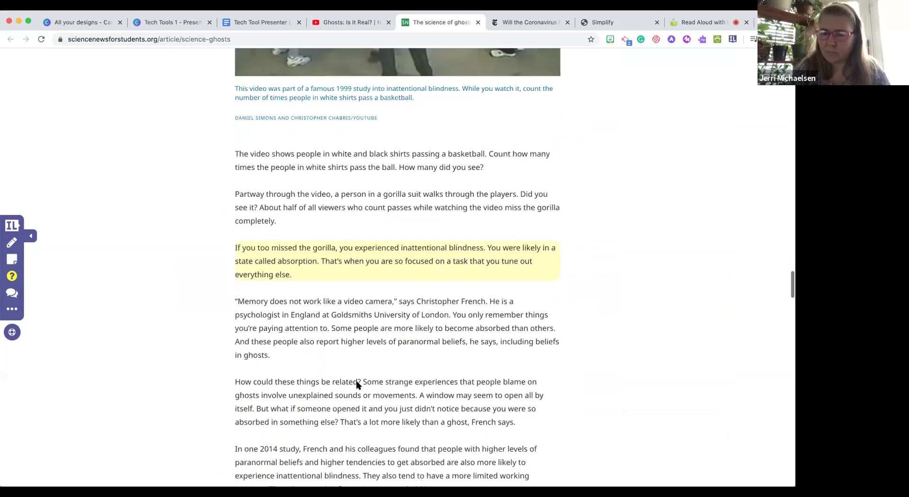
scroll(359, 384, down, 7)
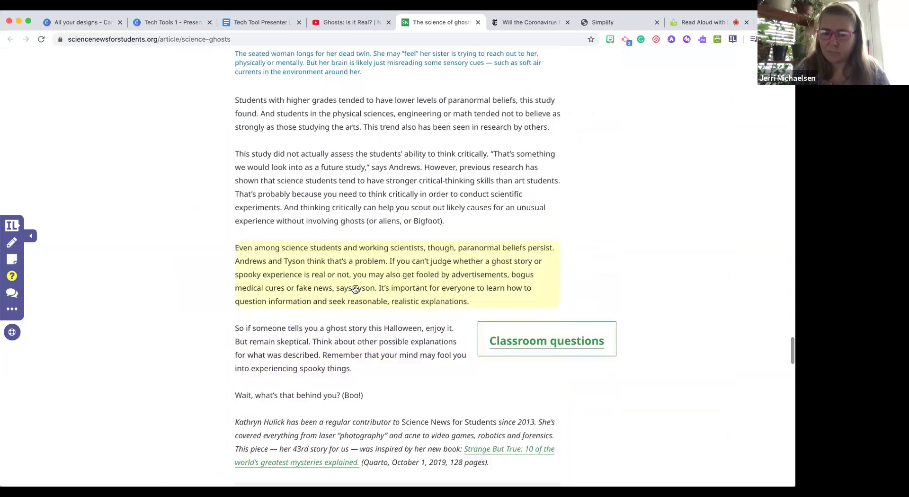
click(353, 287)
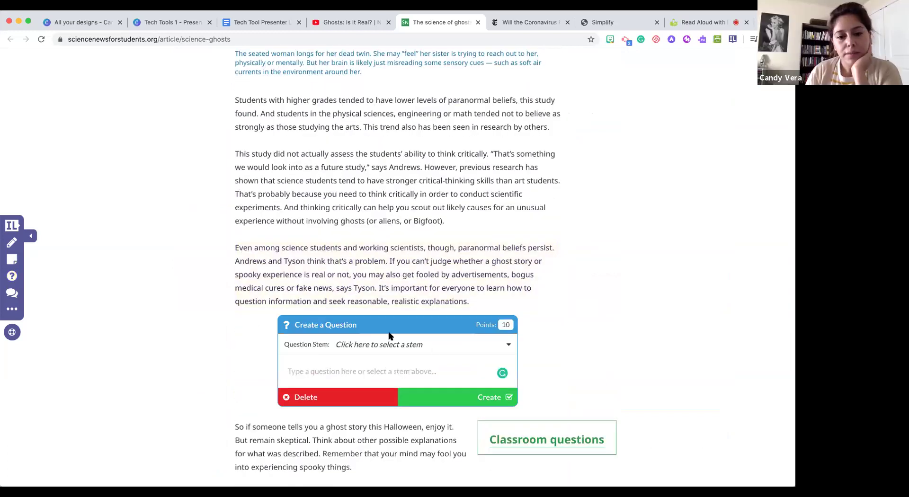
Step: Create the question from the stem "Summarize the above text." and view the class options for assigning the lesson
click(507, 345)
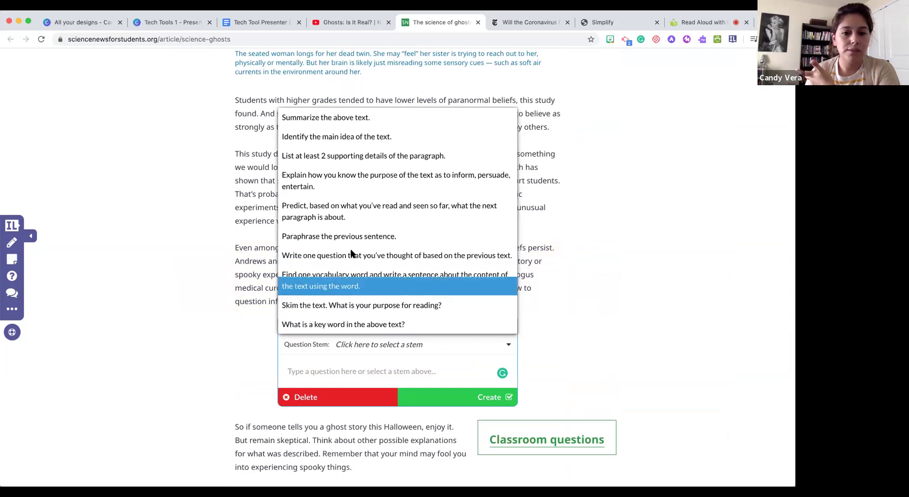
click(328, 125)
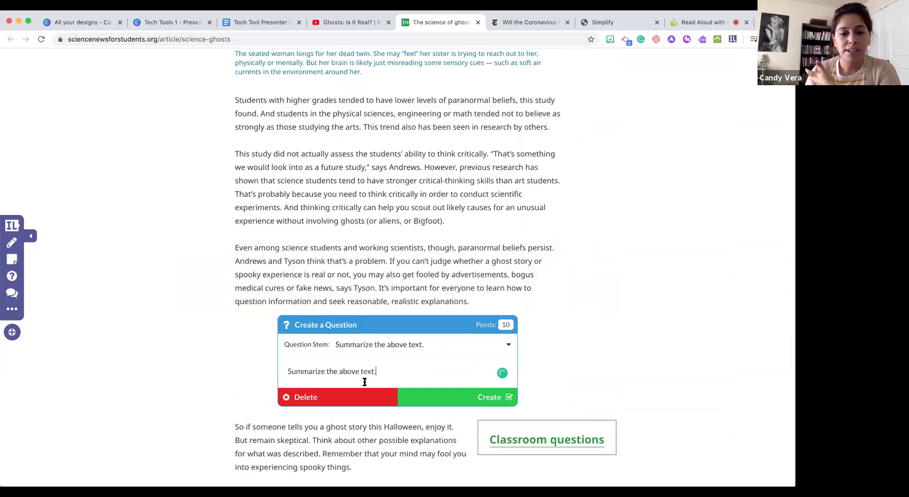
click(384, 372)
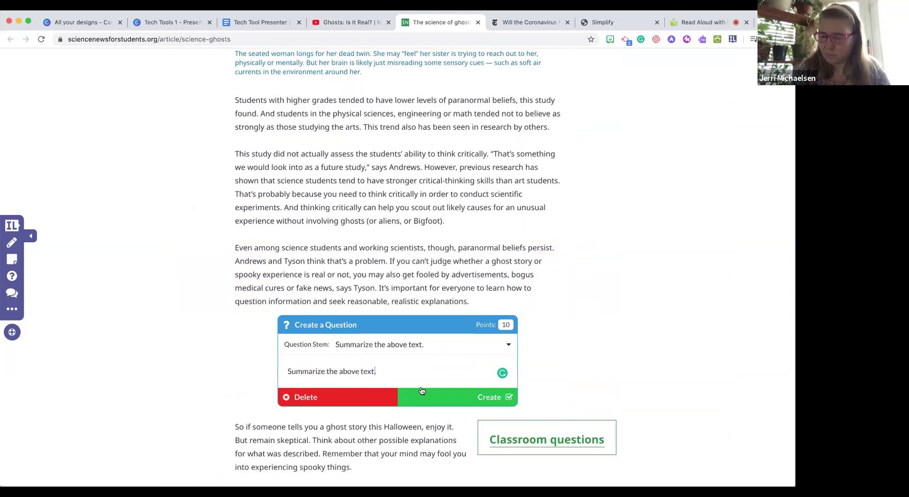
click(473, 397)
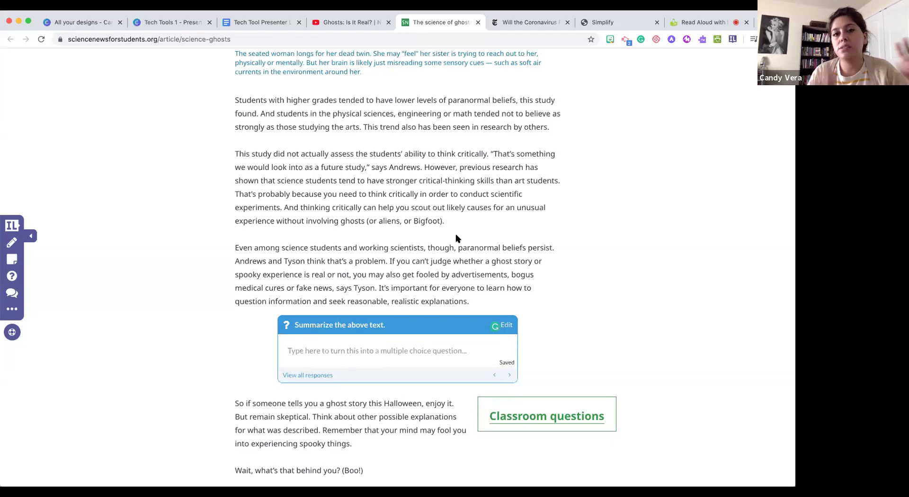
click(13, 228)
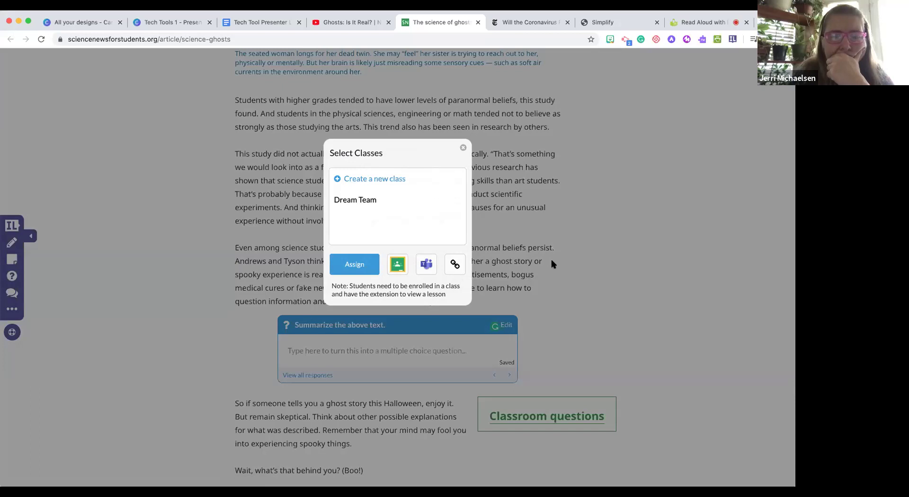
Step: Switch to the Tech Tools 1 presentation in Canva and open its presenting options
click(190, 28)
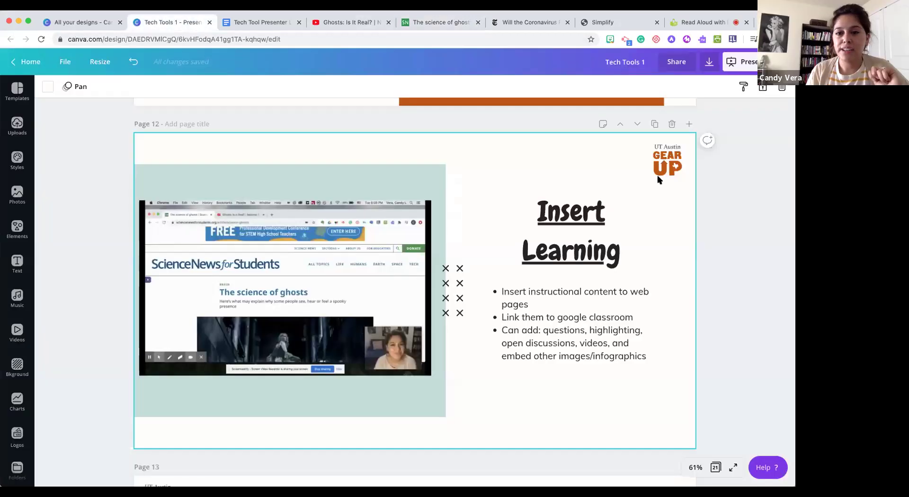
click(754, 63)
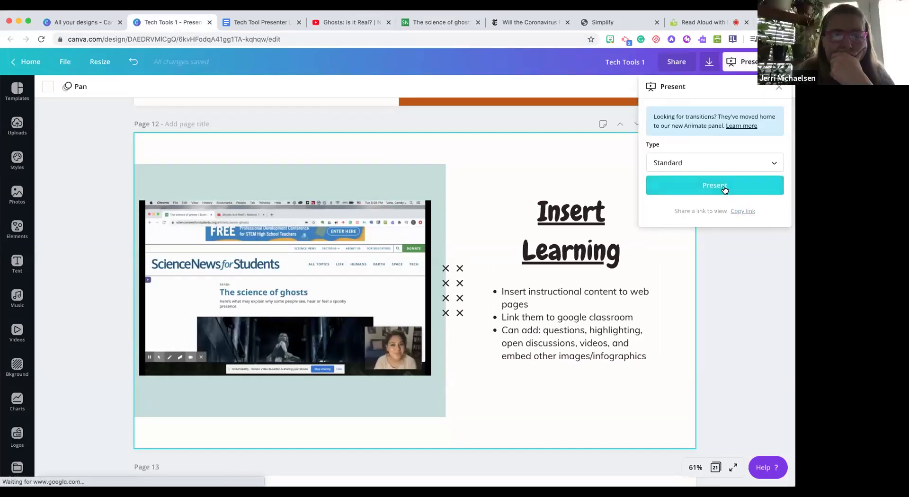